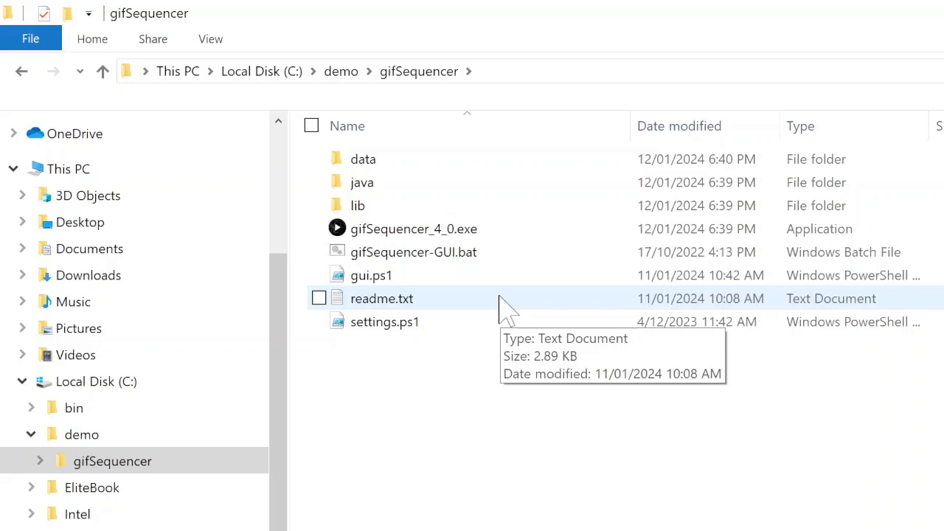
- Open readme.txt and highlight the v4.0 notes on the master/slave group, the five tile values and the offset,x,y keyword
left_click(499, 299)
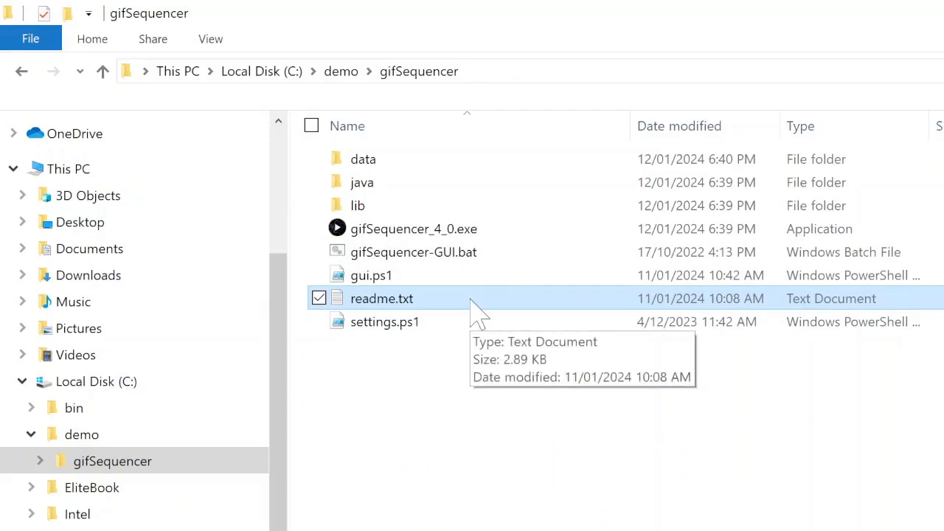
double_click(470, 298)
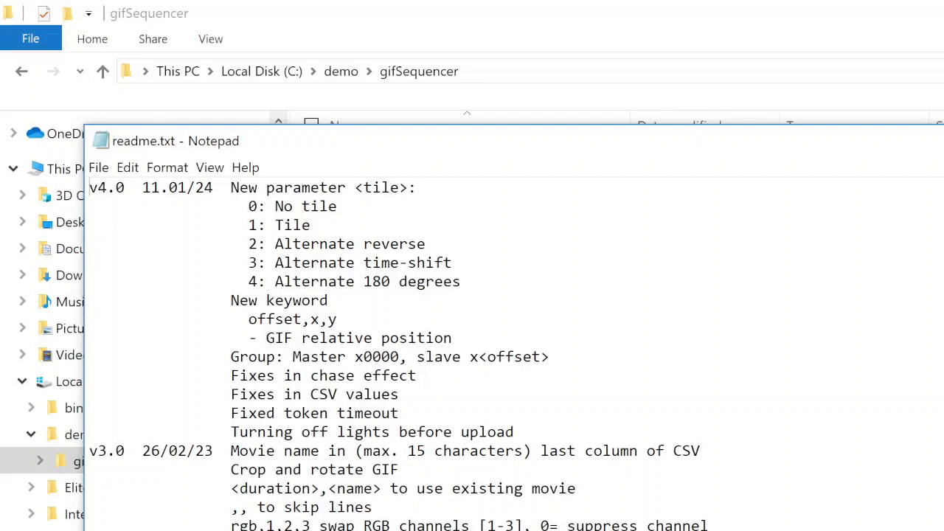
left_click_drag(90, 357, 90, 376)
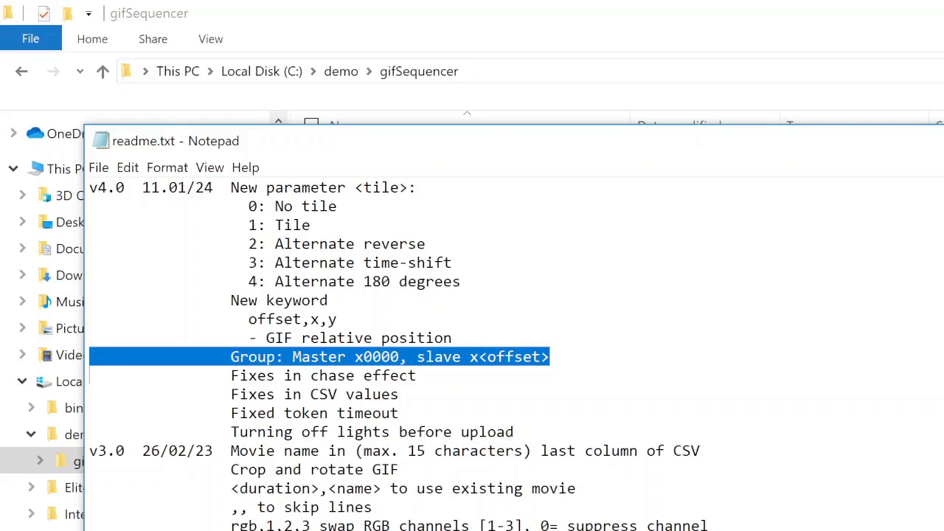
left_click_drag(90, 206, 90, 301)
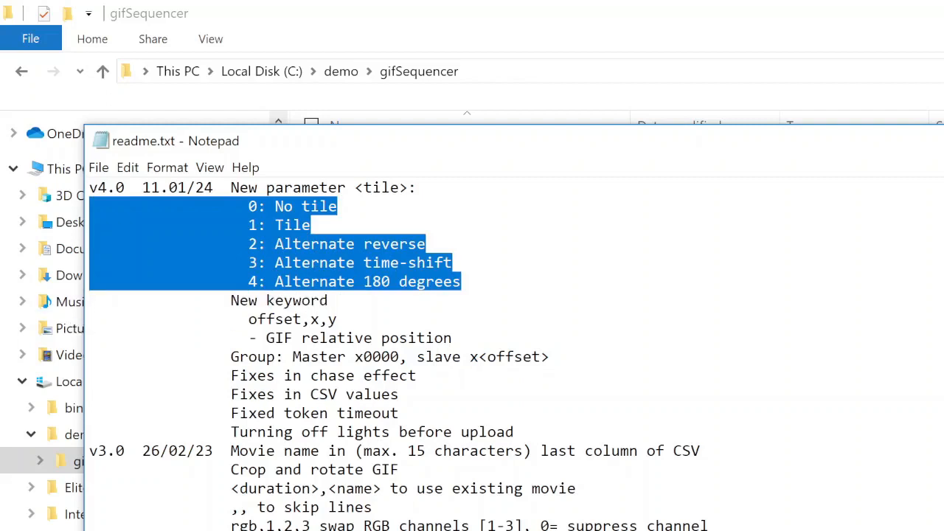
double_click(231, 318)
key("shift+End")
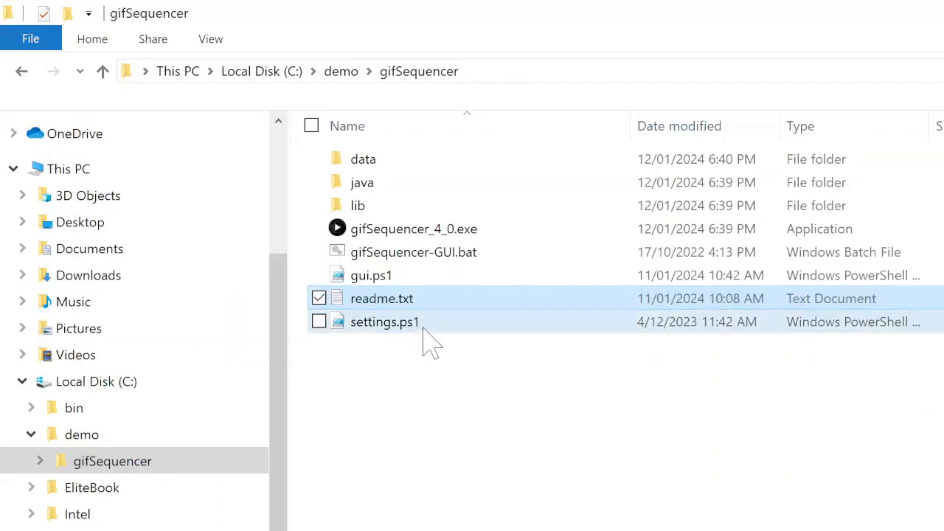
- Check the file actions for settings.ps1, preview fill.gif in the data folder, and return to the gifSequencer folder
right_click(424, 327)
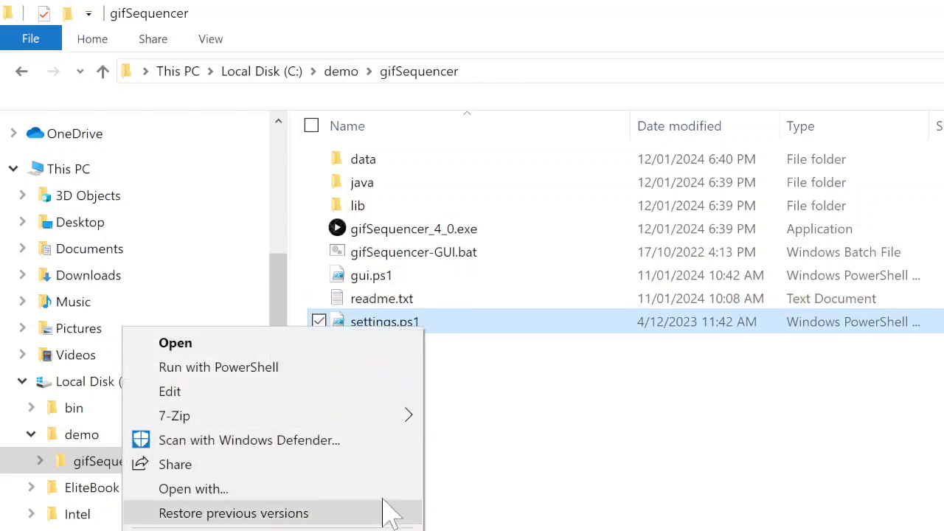
mouse_move(407, 415)
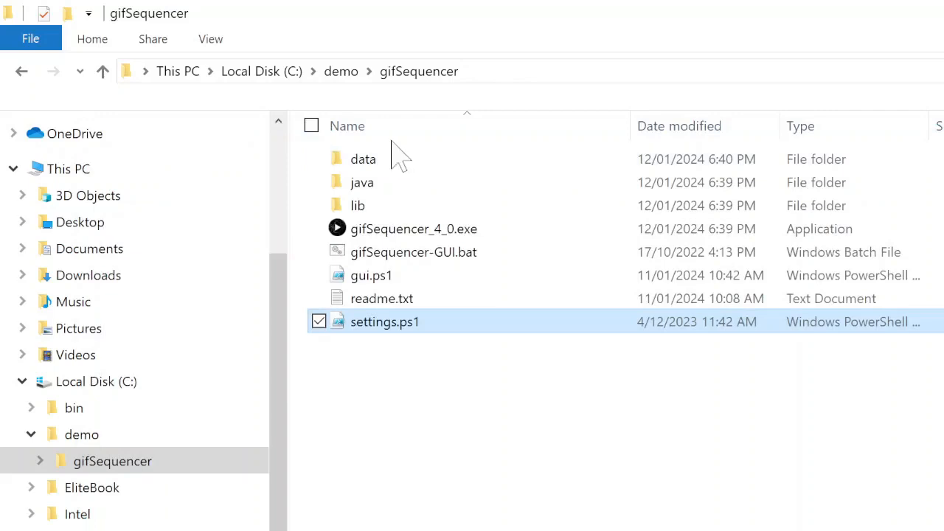
double_click(399, 160)
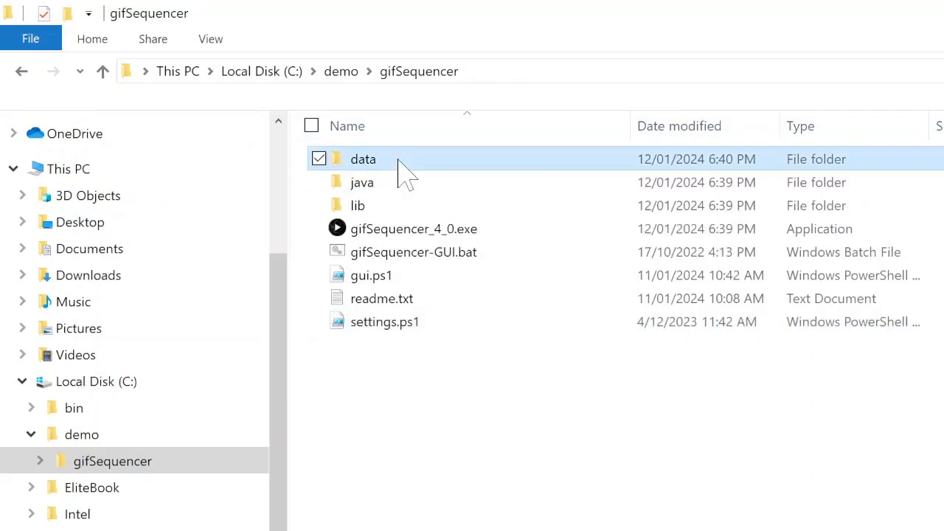
left_click(500, 229)
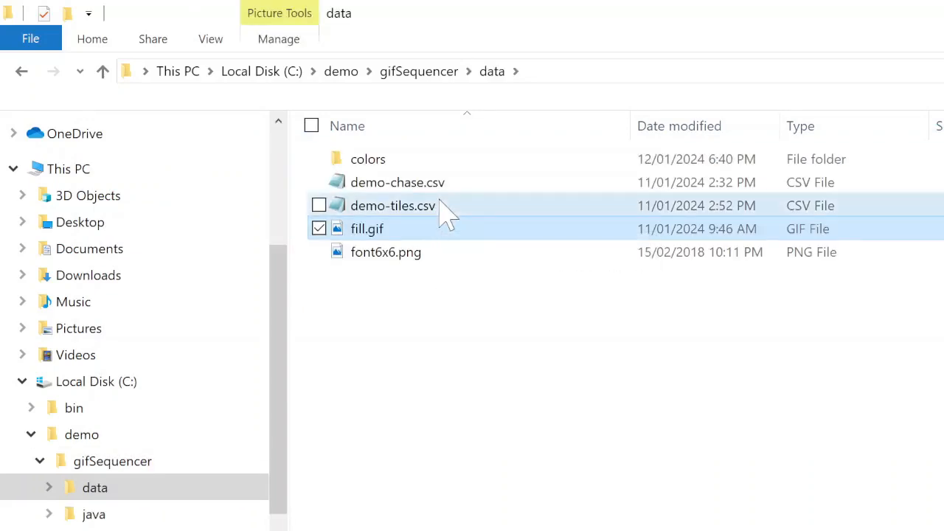
left_click(443, 205)
left_click(493, 227)
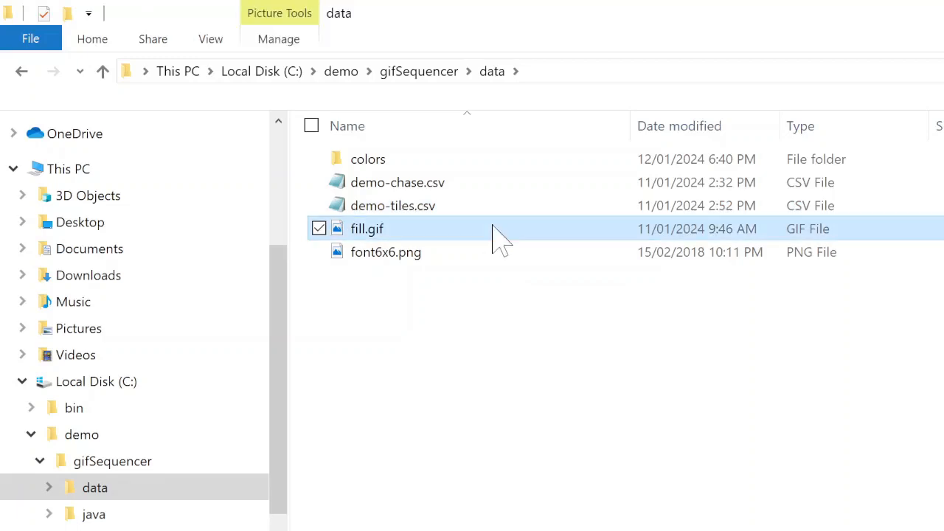
double_click(493, 227)
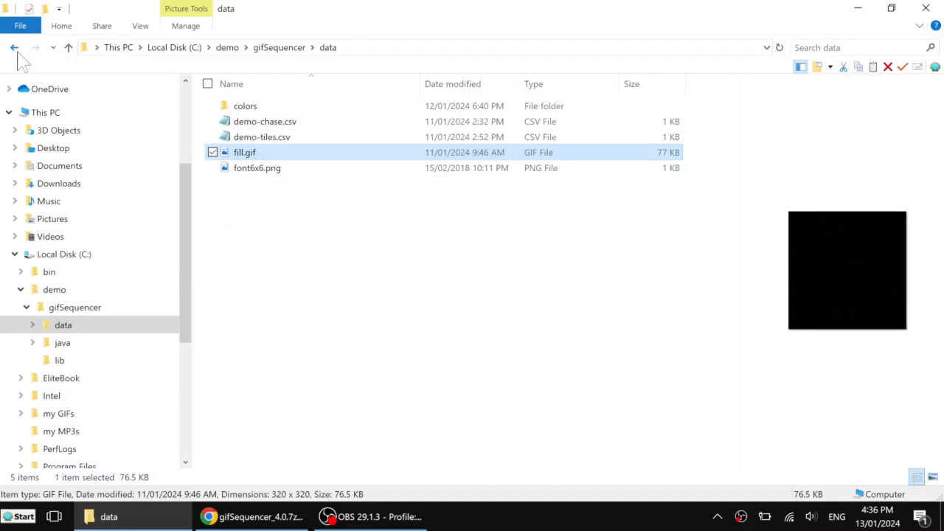
left_click(14, 47)
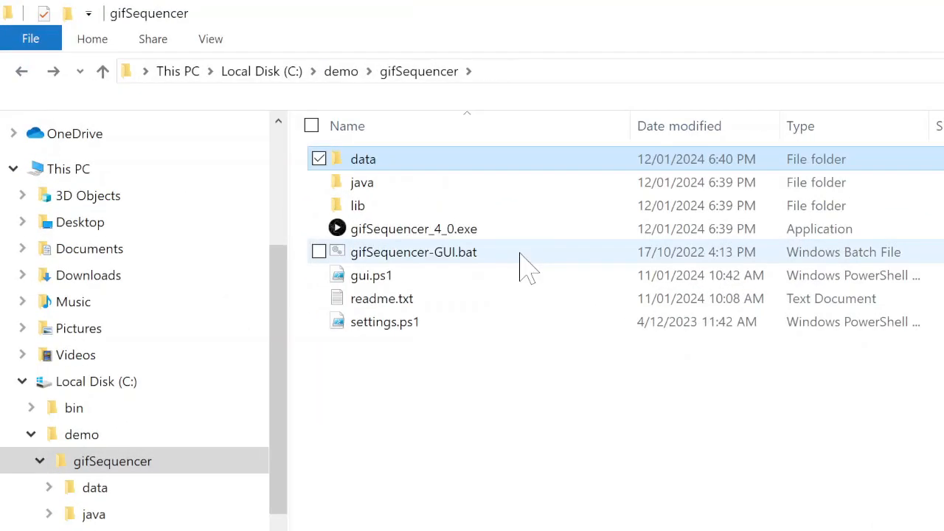
- Run gifSequencer-GUI.bat, allow Java(TM) Platform SE binary through the firewall on private networks, and close the light-scan log
double_click(520, 252)
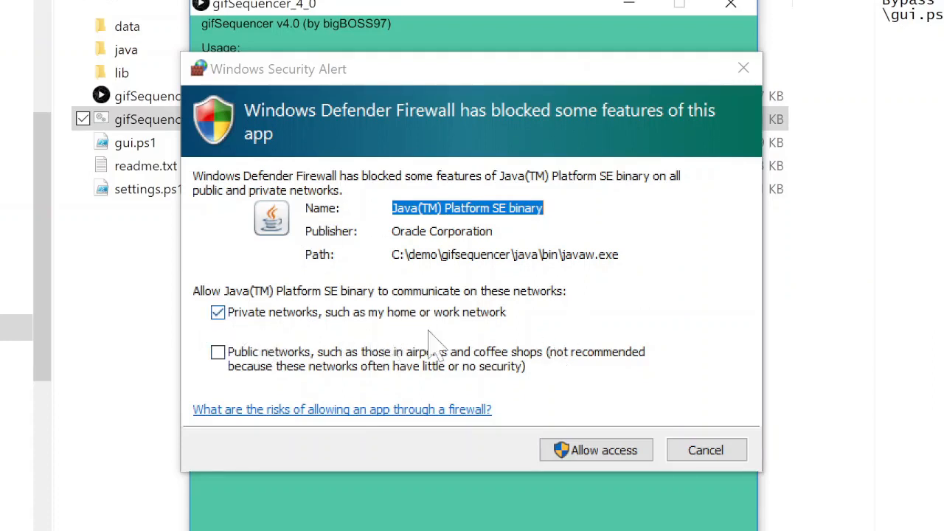
left_click(587, 452)
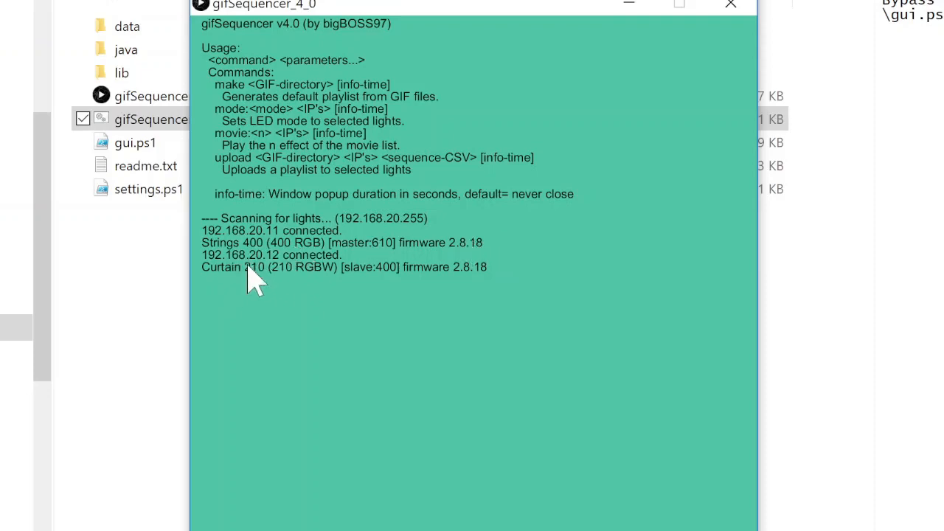
left_click(731, 8)
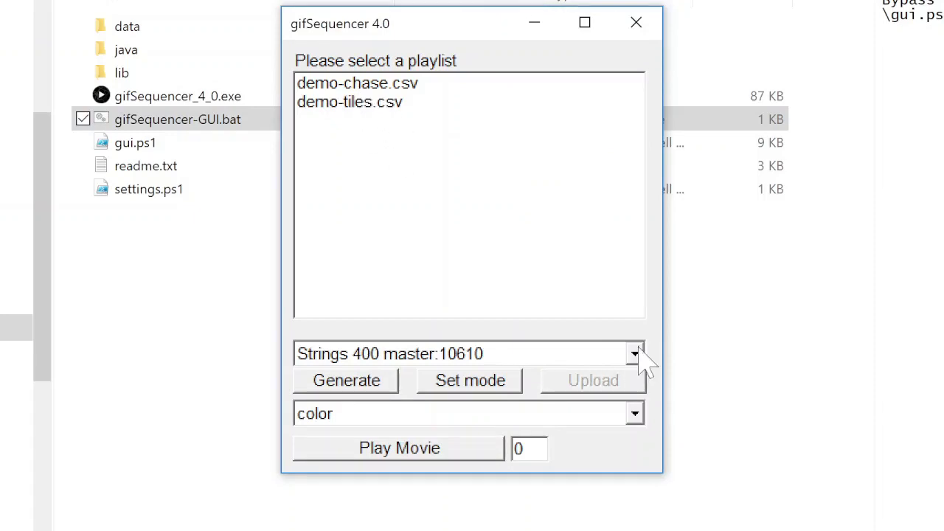
- Choose the Strings 400 master:10610 light group and open the demo-tiles.csv playlist
left_click(636, 355)
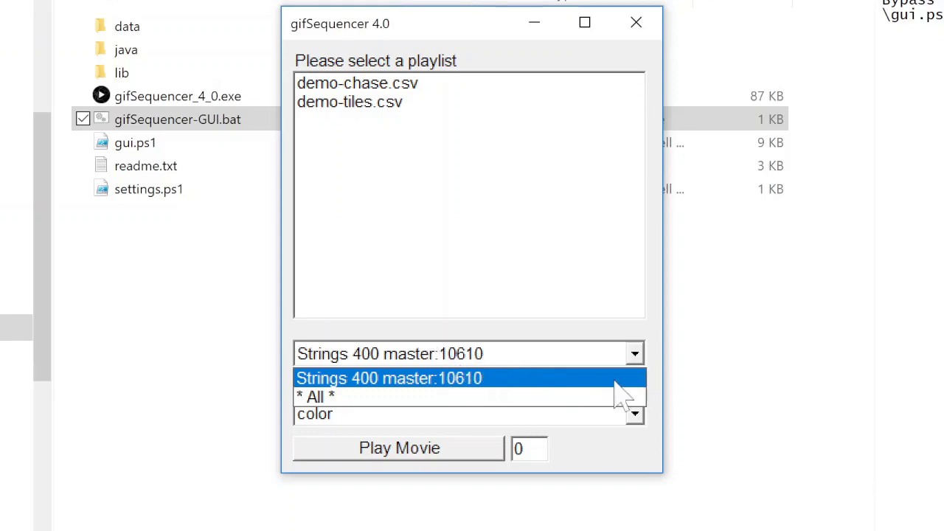
left_click(470, 380)
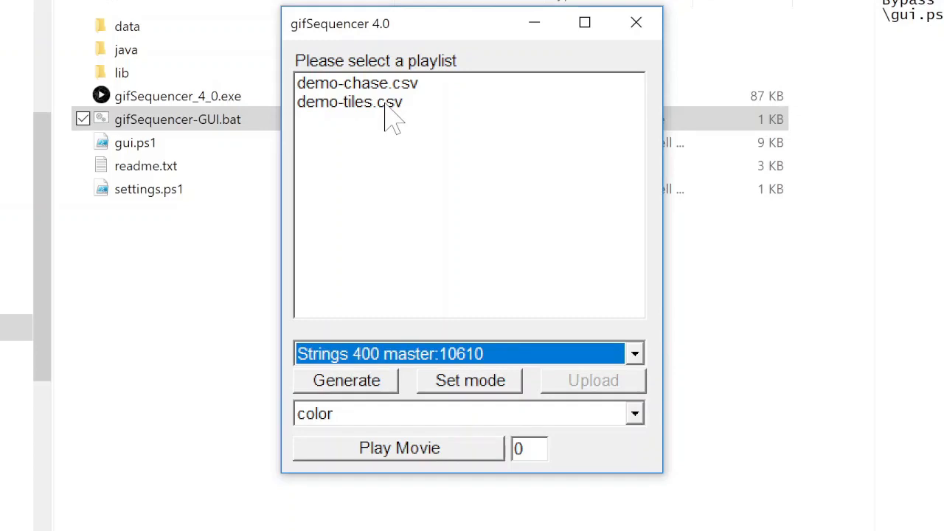
left_click(385, 105)
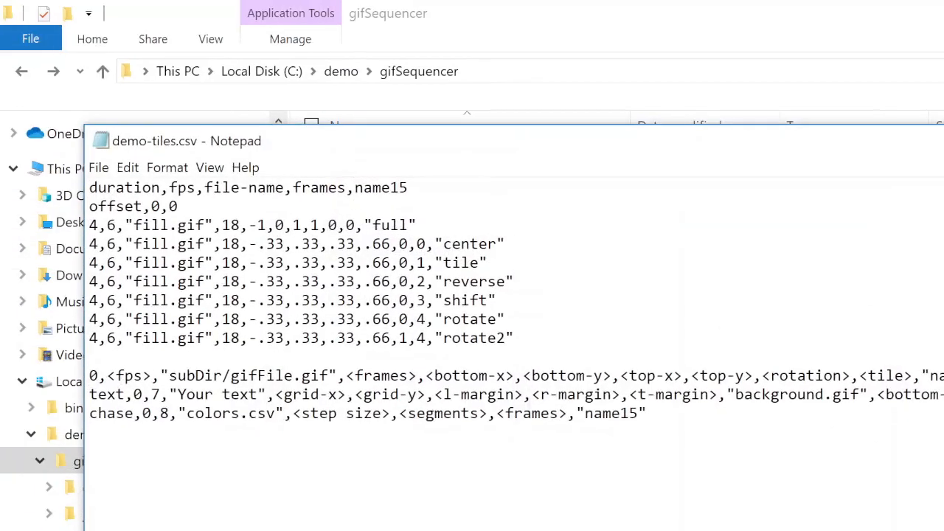
- Insert a ",," skip line below the "full" entry in demo-tiles.csv, select that entry, and save the file
key("Return")
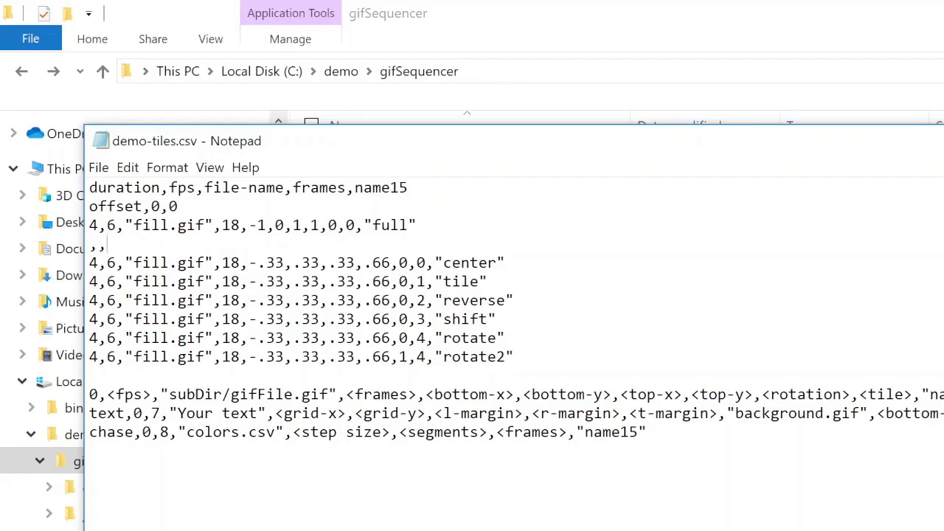
key("Up")
key("Home")
key("shift+Down")
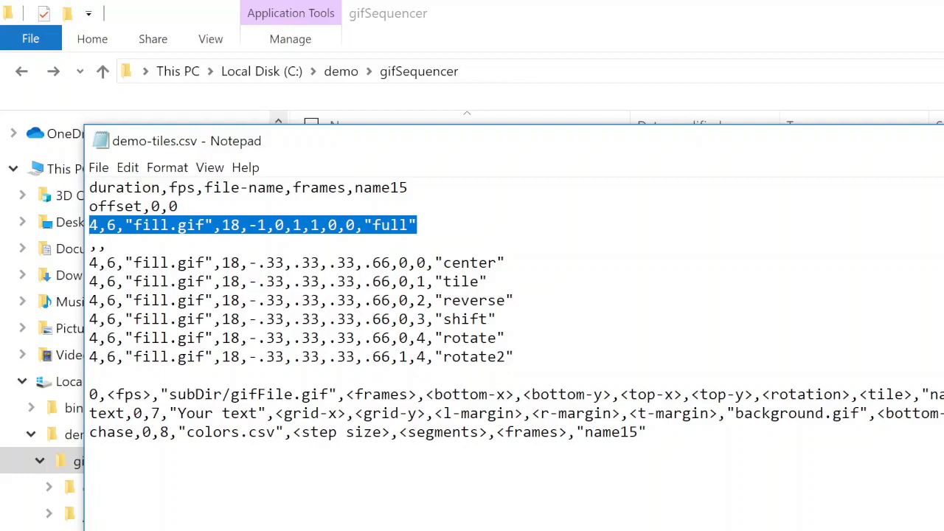
left_click(107, 169)
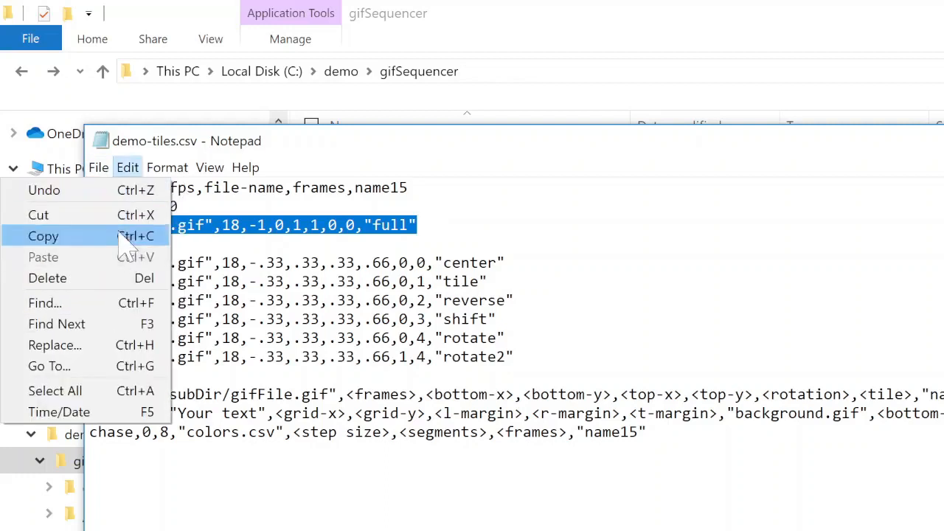
left_click(41, 233)
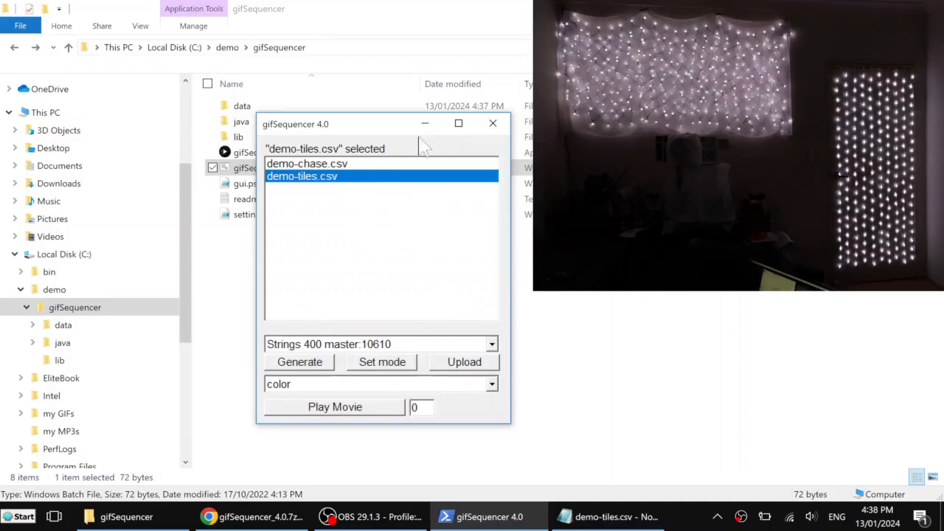
- Upload the demo-tiles.csv playlist to the Strings 400 master group, close the upload log, and return to the playlist in Notepad
left_click(457, 364)
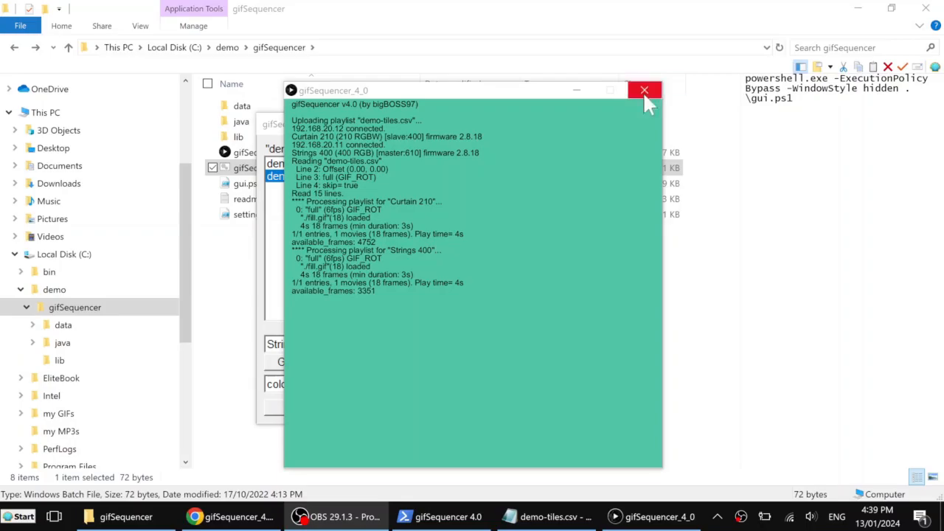
left_click(644, 90)
left_click(605, 516)
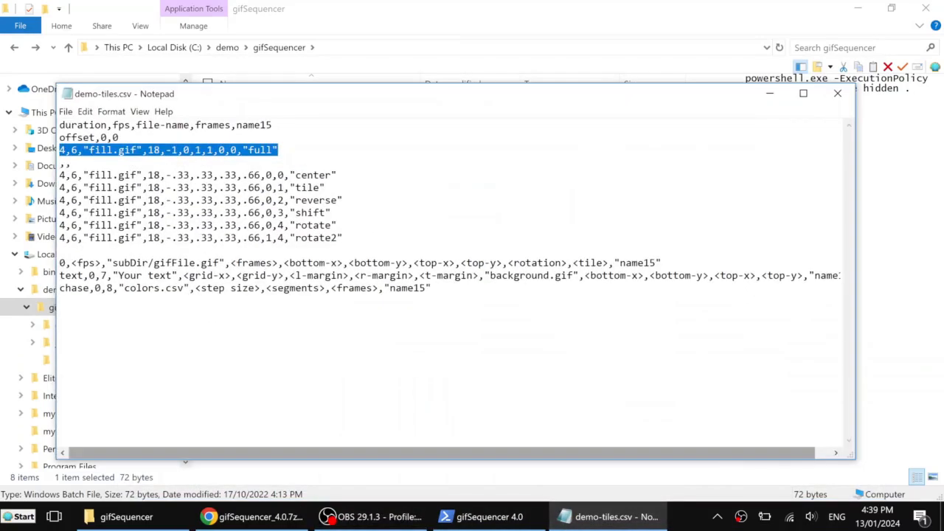
- Insert ",," skip lines above the "full" entry and below the "center" entry
key("End")
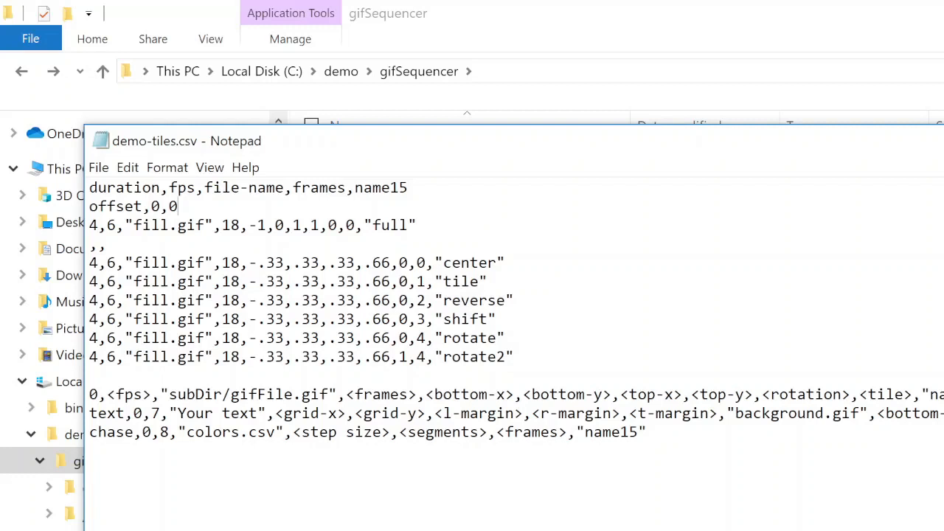
key("Return")
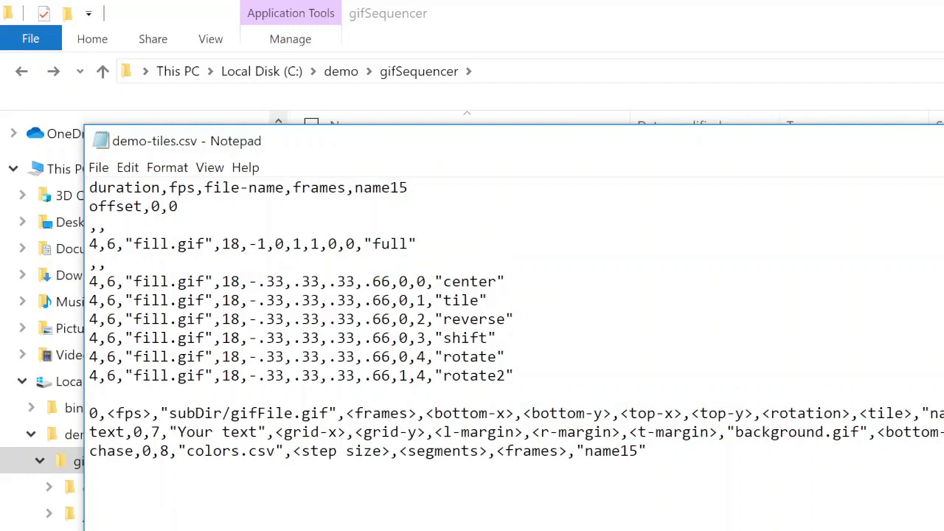
key("Return")
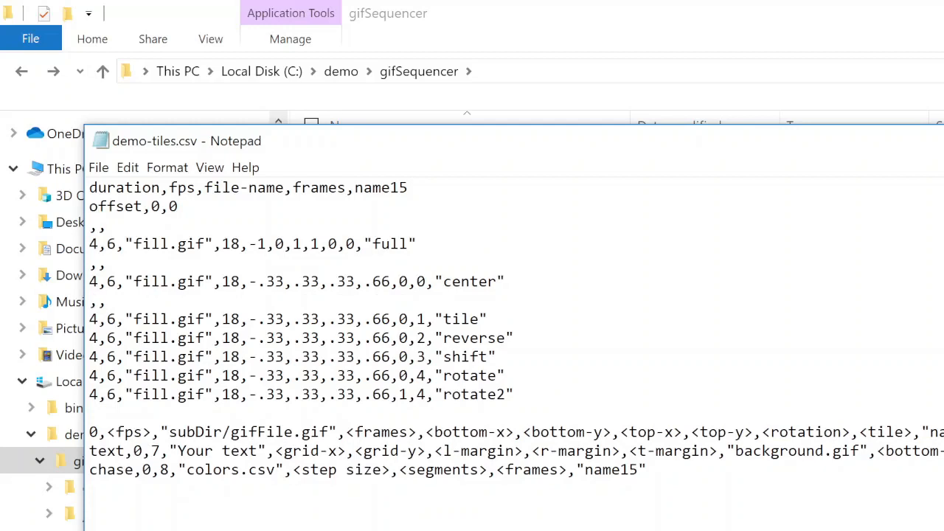
- Highlight the "center" entry's -.33,.33,.33,.66 position values and upload the edited playlist to the lights
left_click_drag(90, 281, 506, 282)
left_click_drag(240, 282, 381, 282)
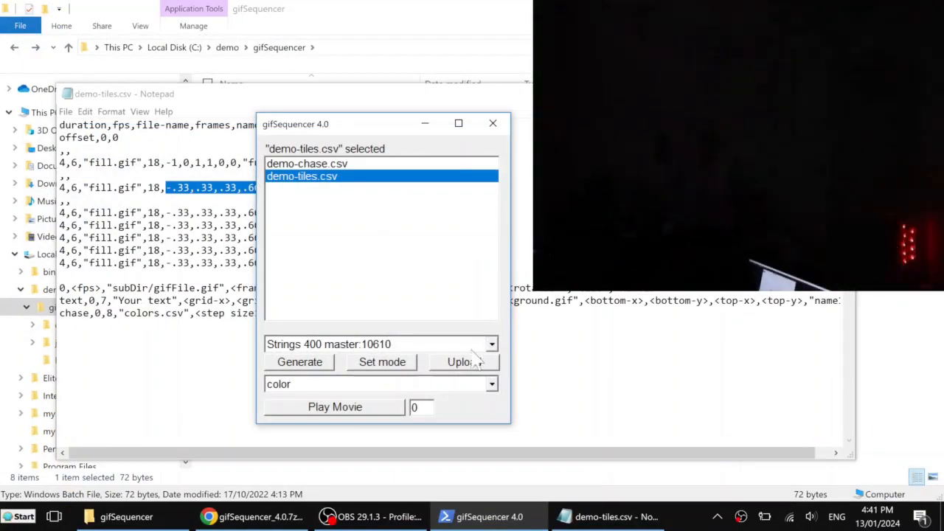
left_click(478, 361)
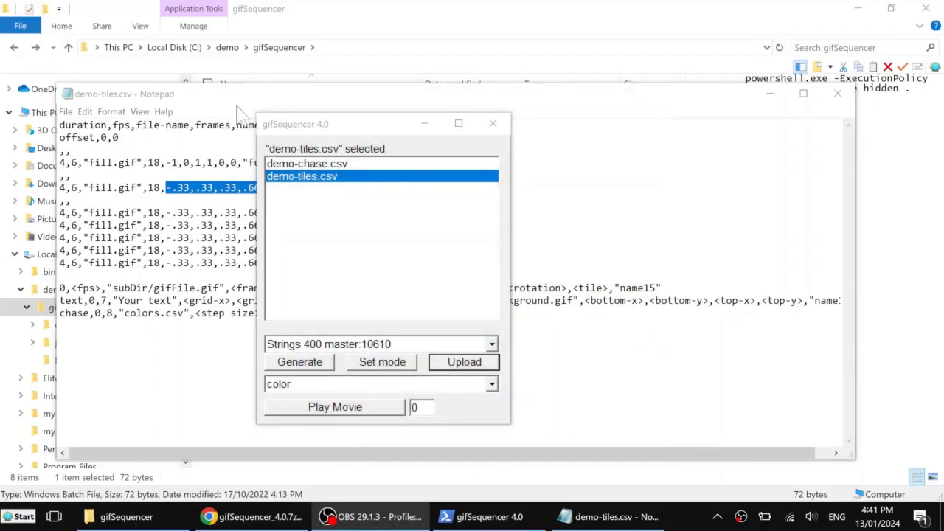
left_click(249, 101)
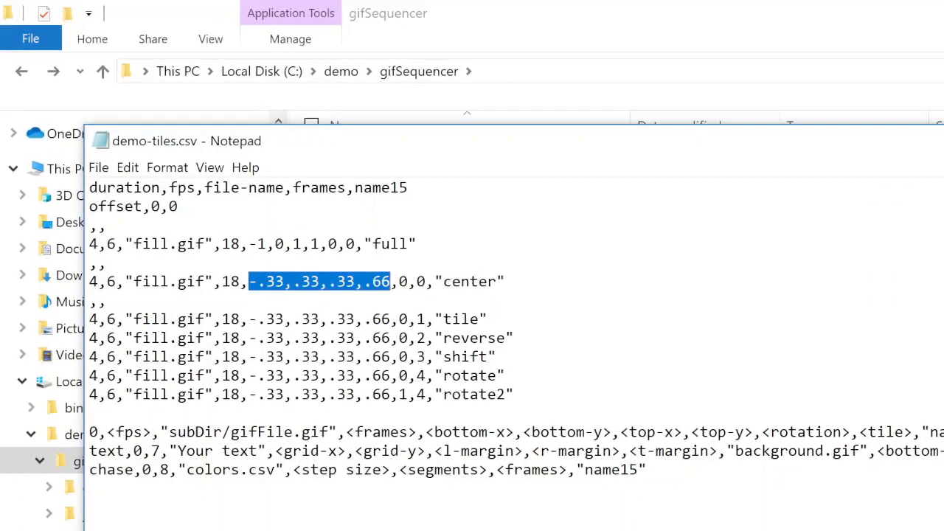
- Examine the "center" entry's tile value against the <tile> and <rotation> parameters in the GIF syntax line
key("Right")
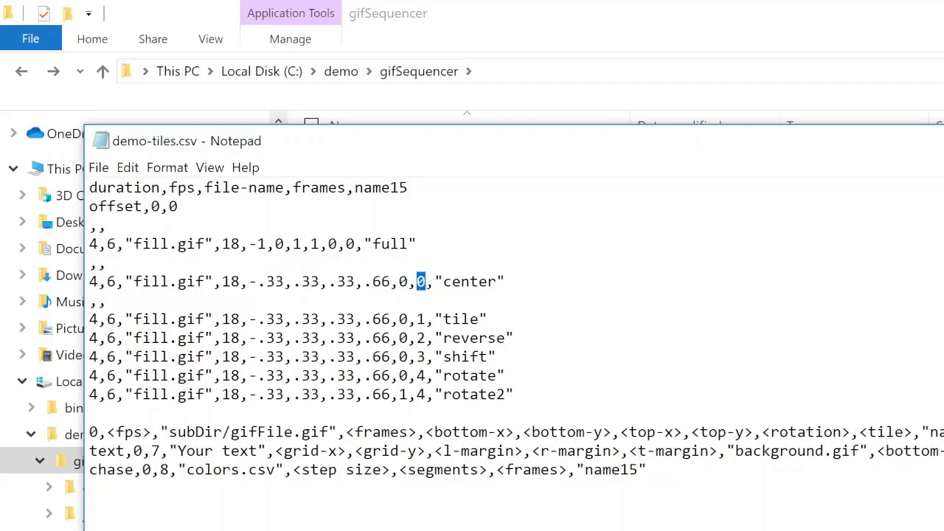
left_click_drag(89, 432, 90, 451)
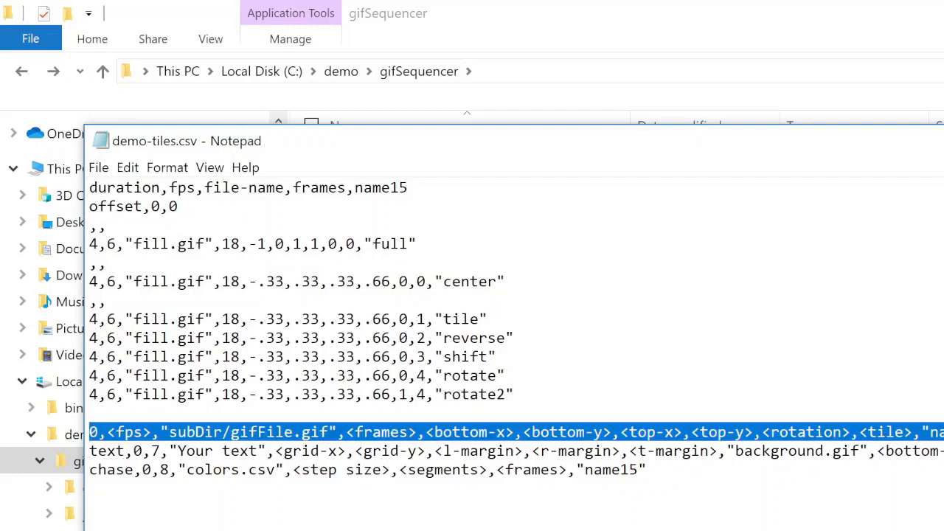
left_click(859, 433)
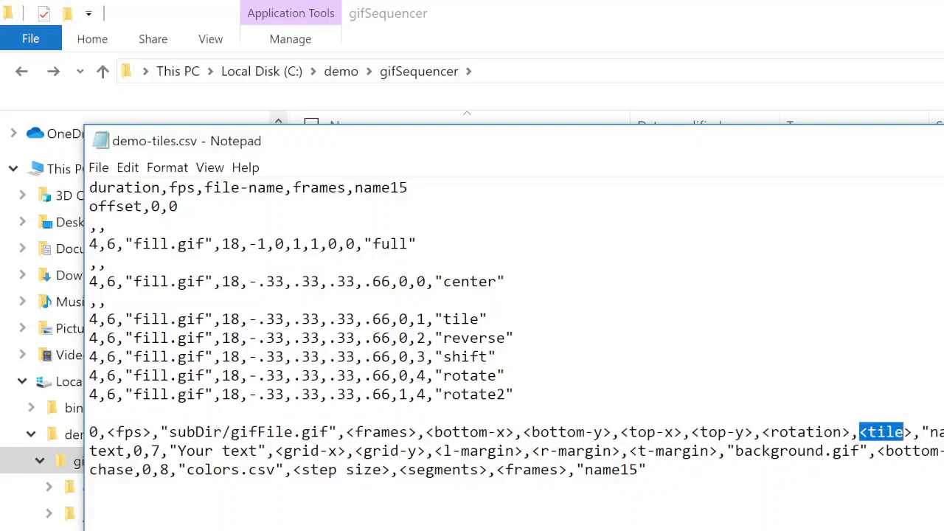
left_click_drag(762, 432, 824, 432)
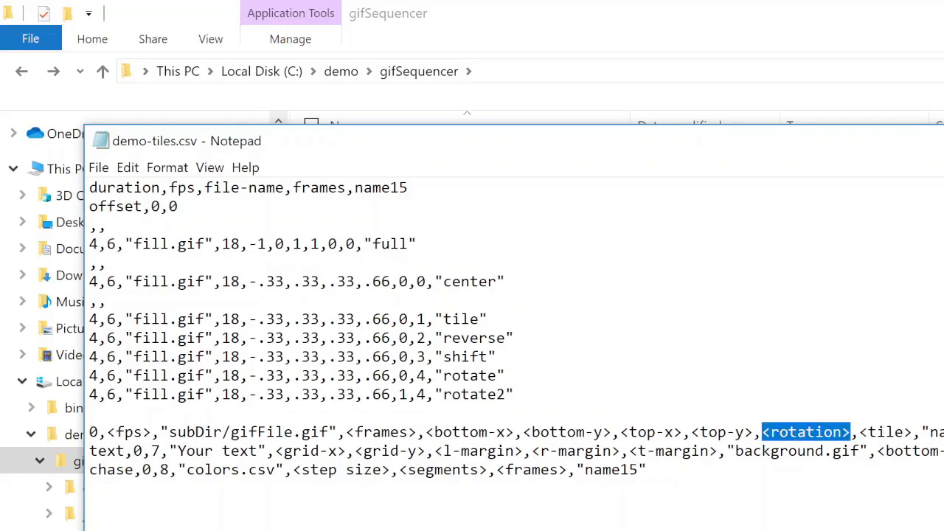
left_click(417, 281)
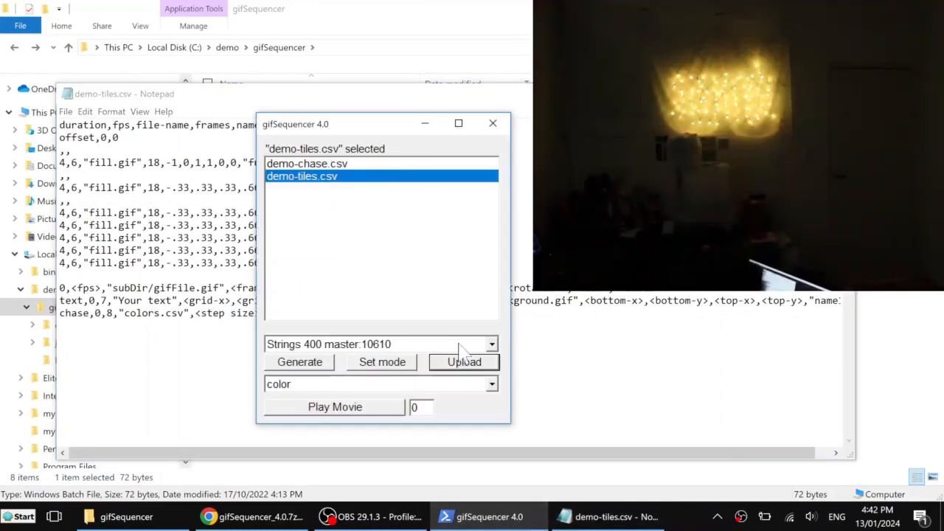
- Upload the demo-tiles.csv playlist with the "center" entry's tile value at 1 to the Strings 400 master group
left_click(461, 361)
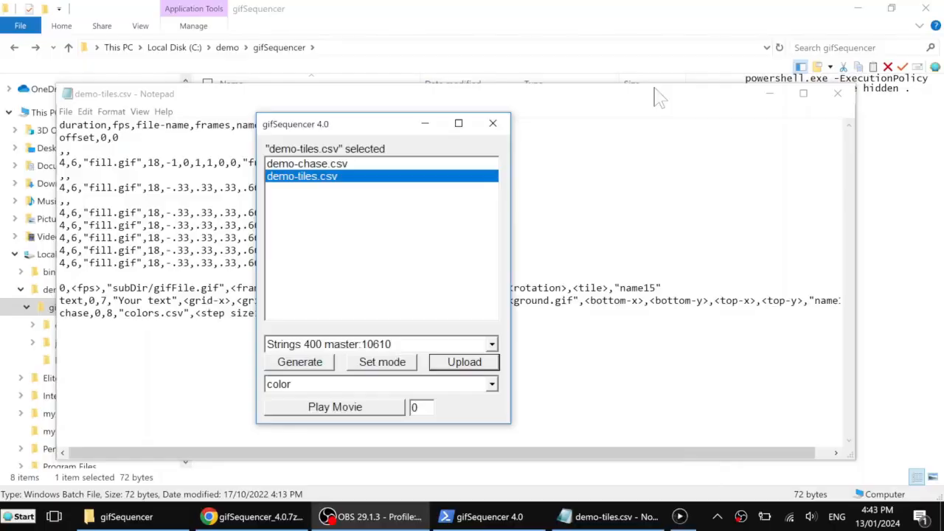
left_click(509, 106)
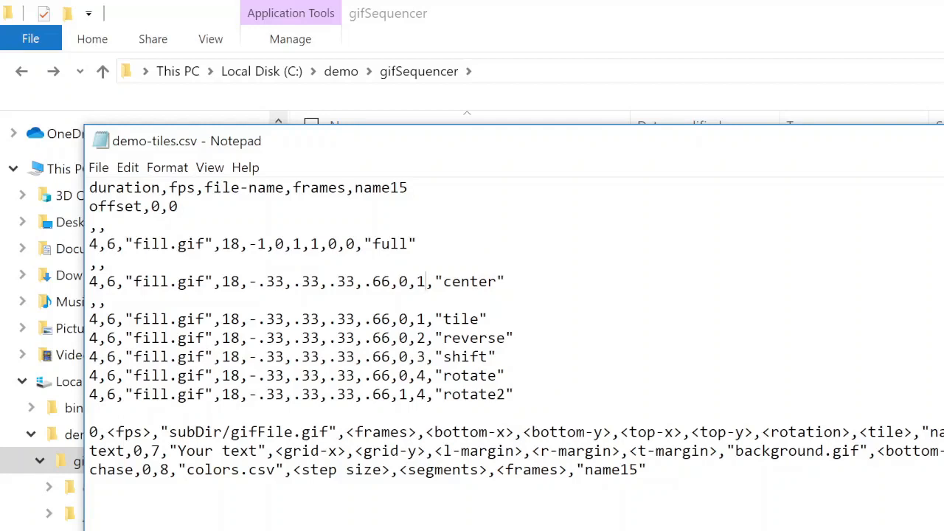
- Set the "center" entry's tile value to 2 and upload the playlist to the lights
key("BackSpace")
type("2")
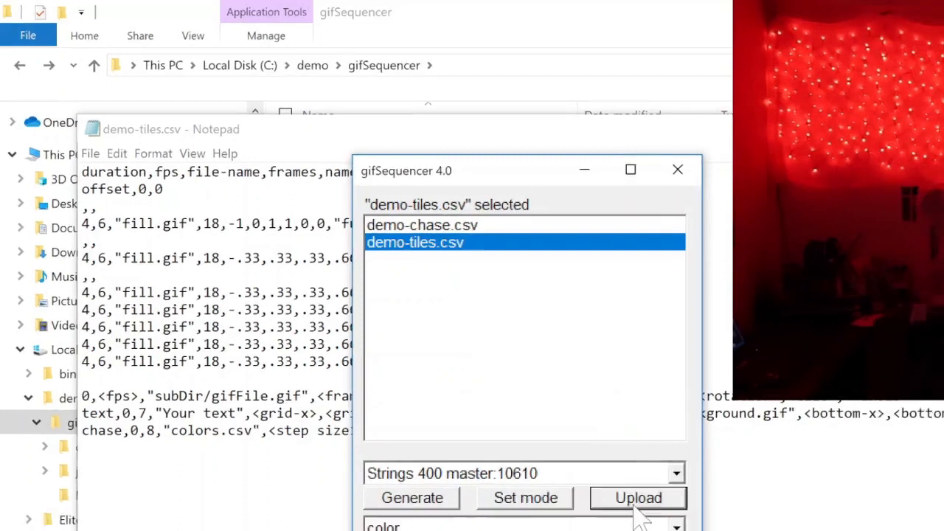
left_click(637, 497)
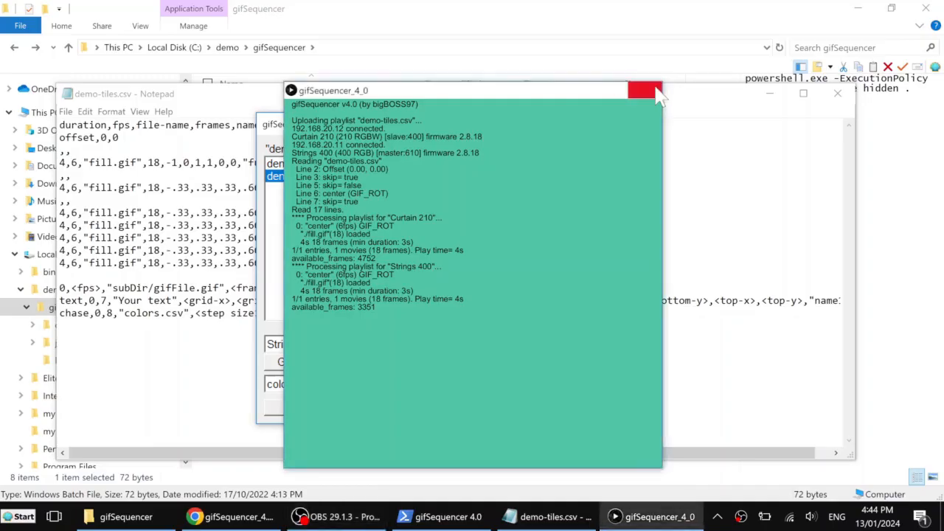
- Close the upload log, upload the playlist with the "center" entry's tile value set to 3, and return to Notepad
left_click(648, 90)
left_click(443, 95)
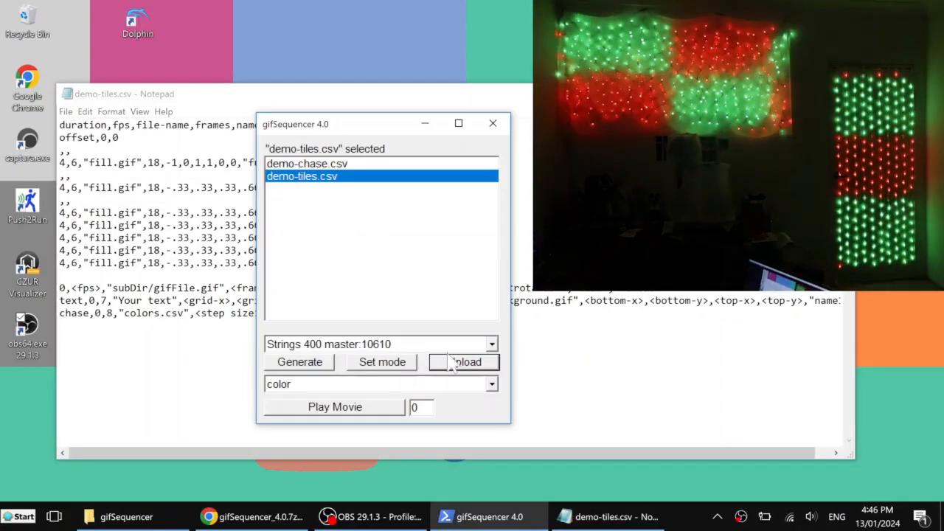
left_click(489, 363)
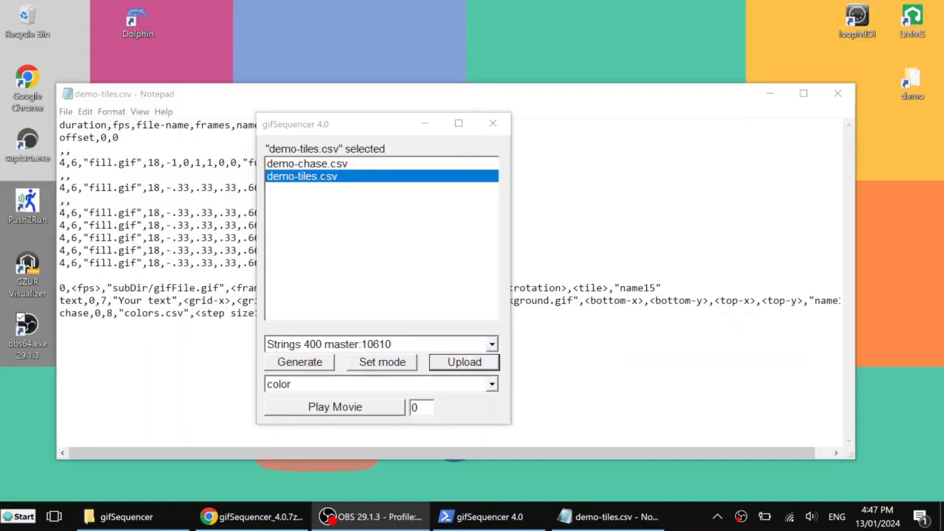
key("alt+Tab")
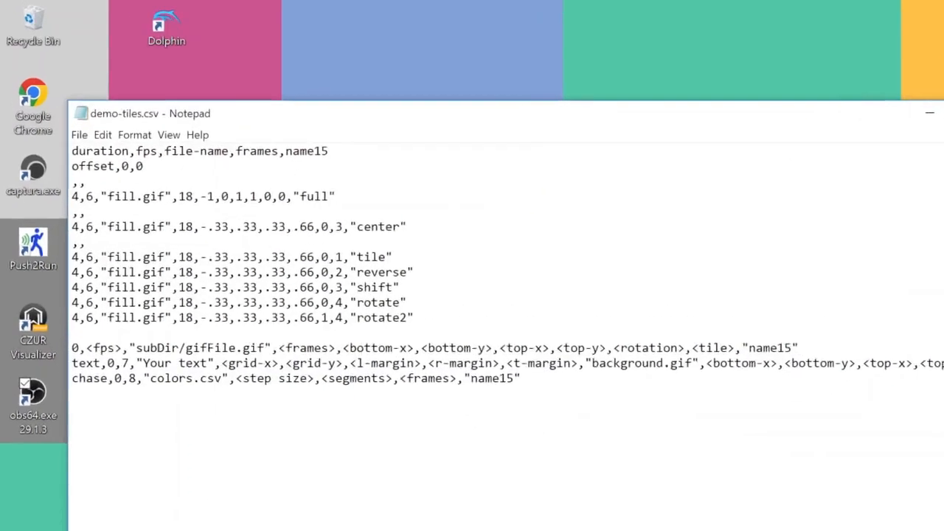
- Change the "center" entry's tile value to 4 and upload the playlist to the Strings 400 master group
left_click(278, 187)
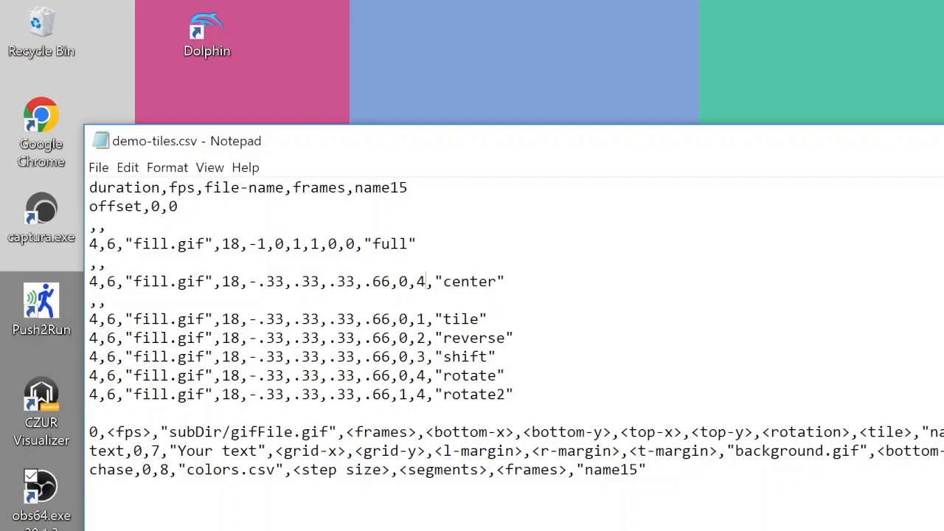
left_click(476, 515)
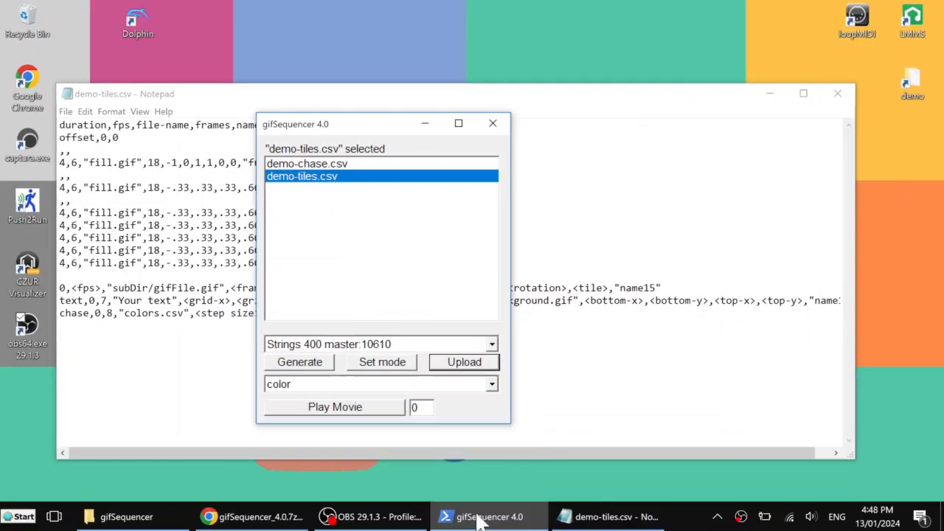
left_click(450, 359)
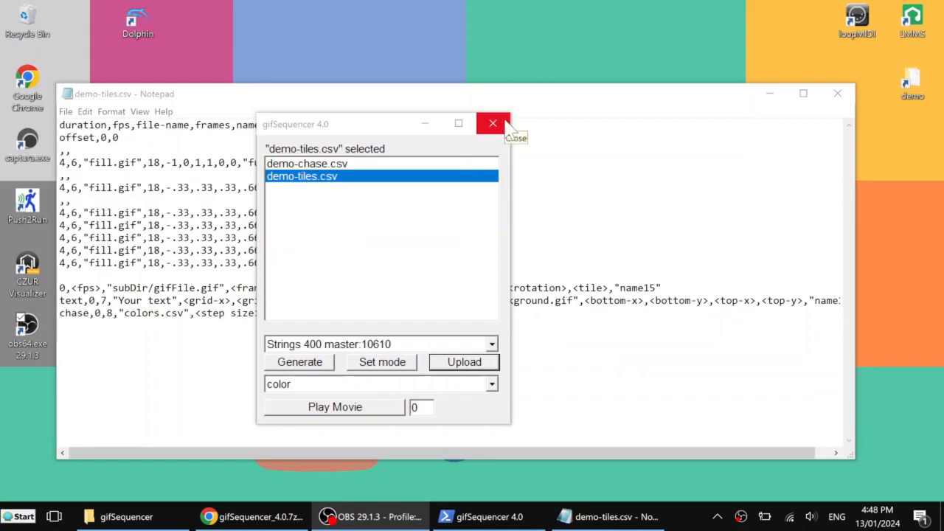
- Reset the "center" entry's tile value to 0, upload the playlist, and close the upload log
left_click(493, 123)
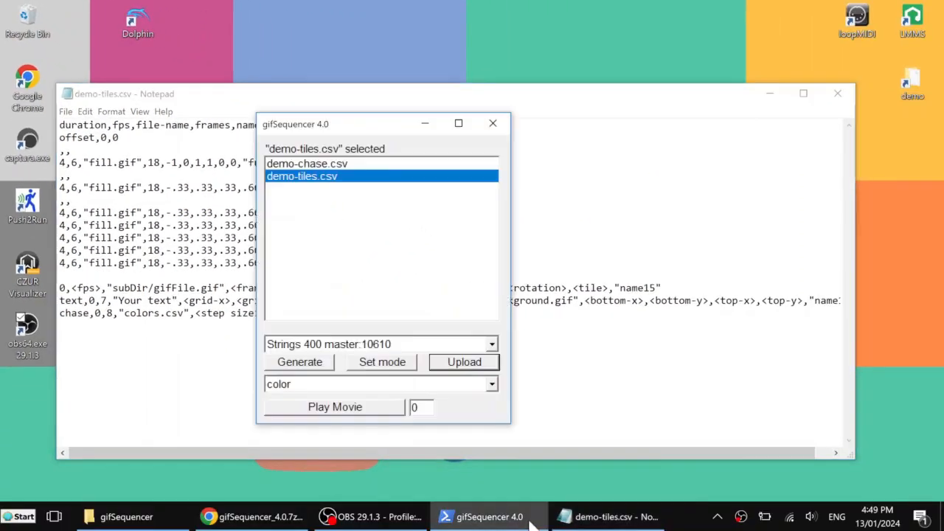
left_click(459, 362)
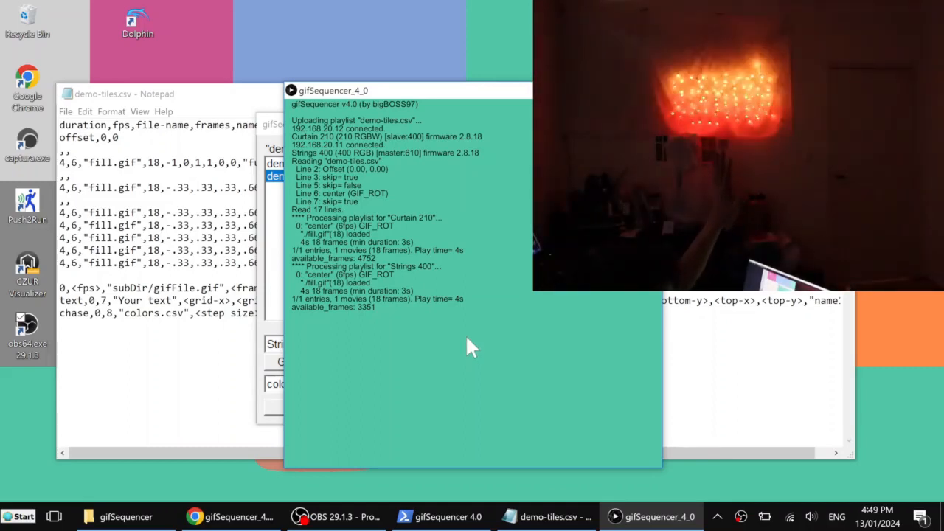
key("Escape")
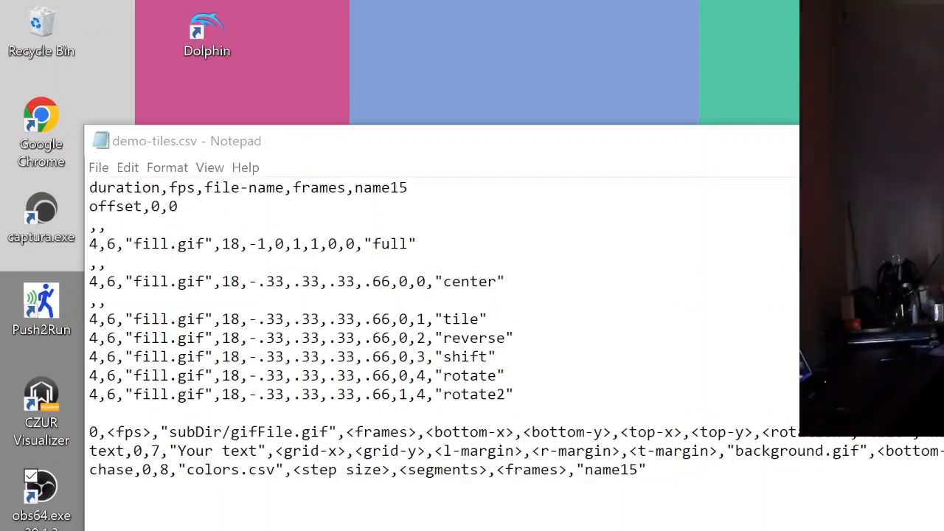
- Highlight the -.33,.33,.33,.66 position values in the "tile" and "reverse" entries
left_click_drag(258, 318, 355, 318)
left_click_drag(257, 338, 355, 338)
left_click(249, 338)
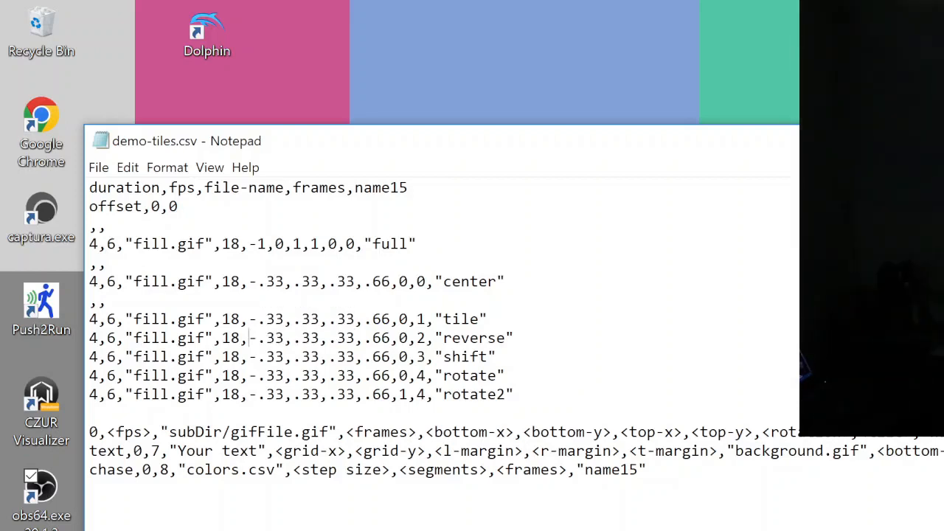
left_click_drag(250, 337, 363, 338)
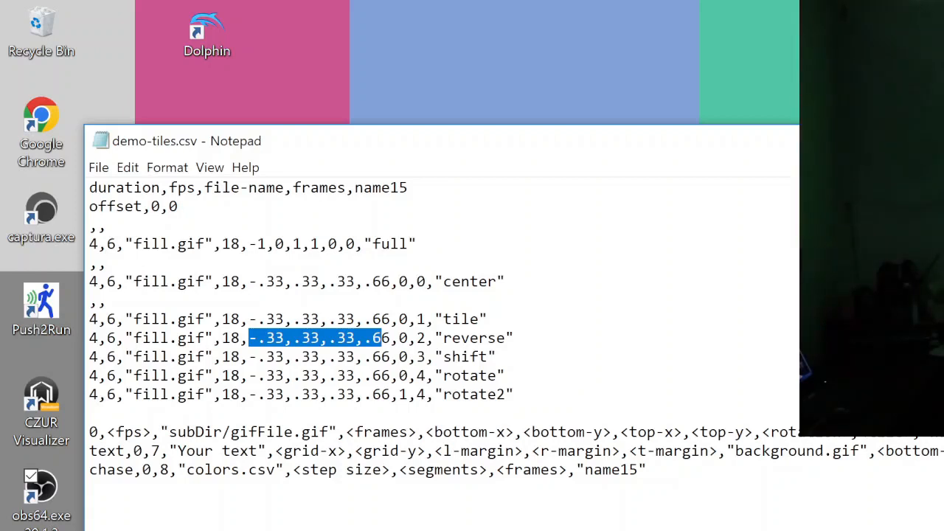
- Set the first value of the offset line to .5 and upload the playlist to the Strings 400 master group
left_click(151, 207)
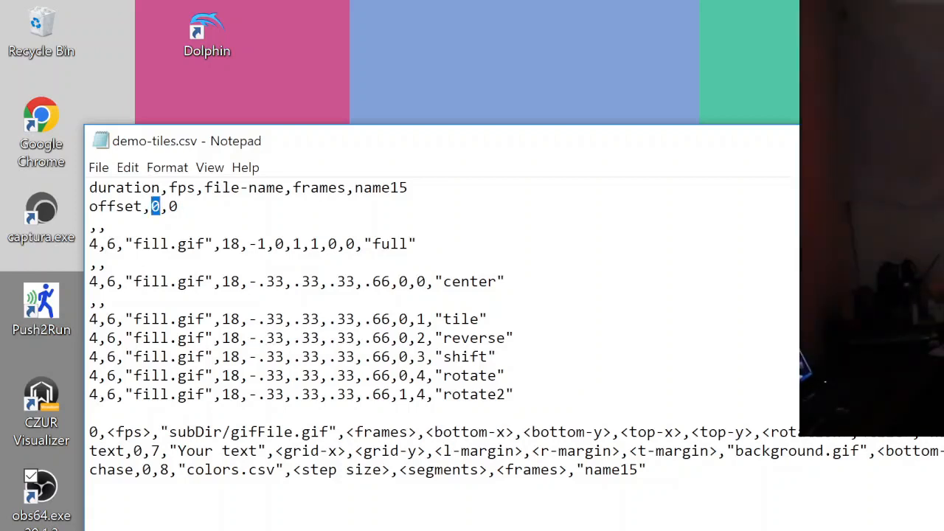
type(".")
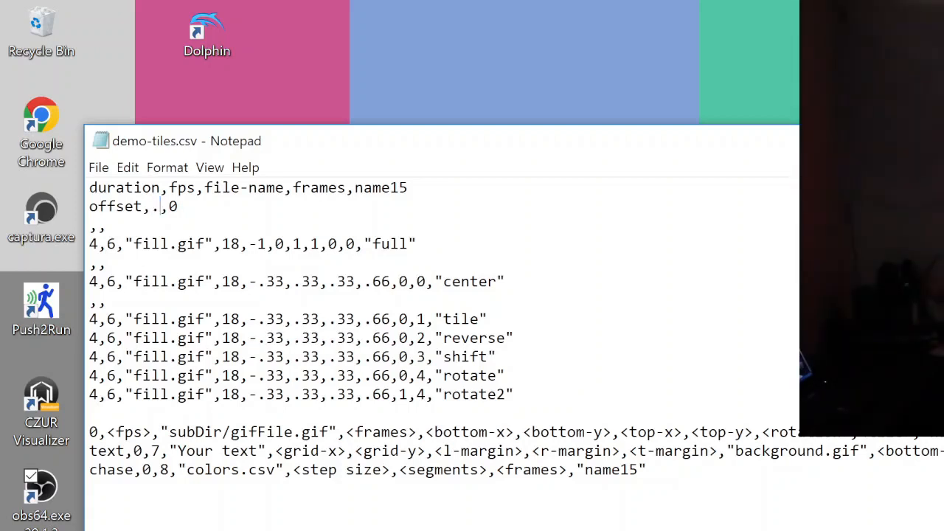
type("5")
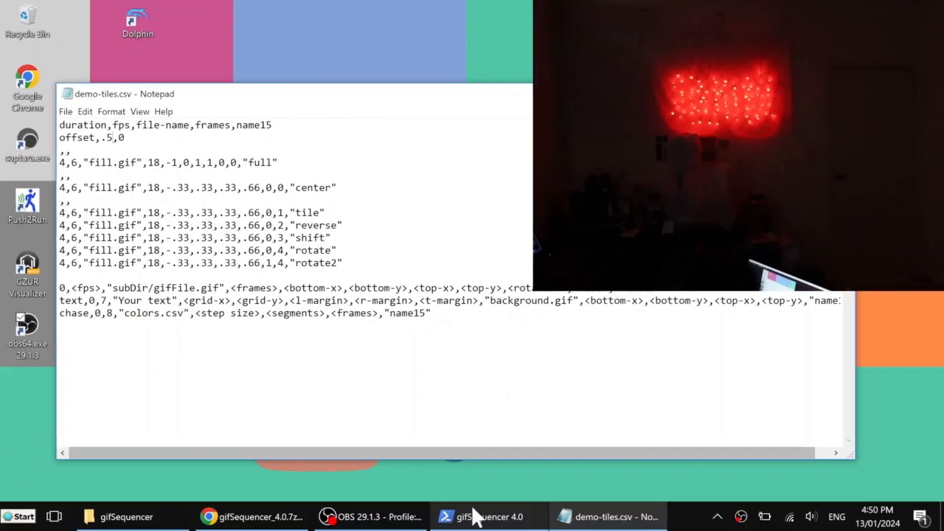
left_click(474, 516)
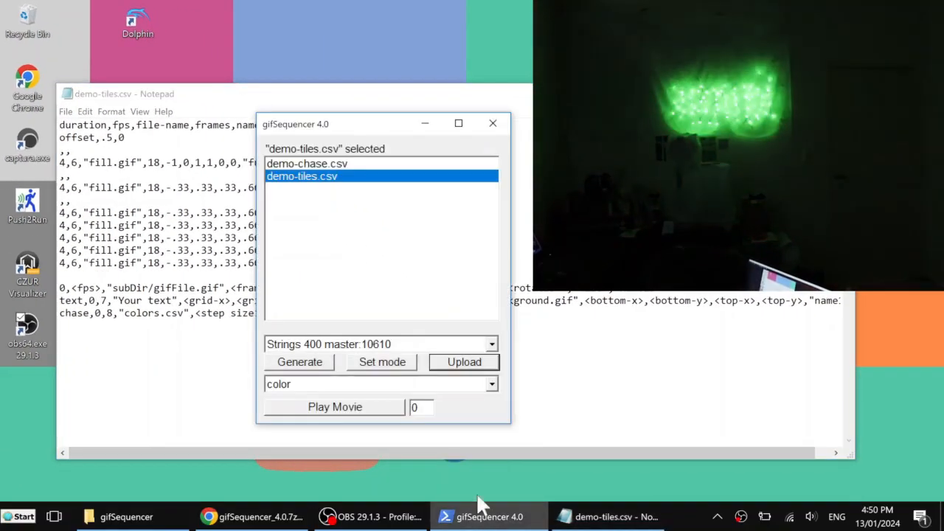
left_click(459, 361)
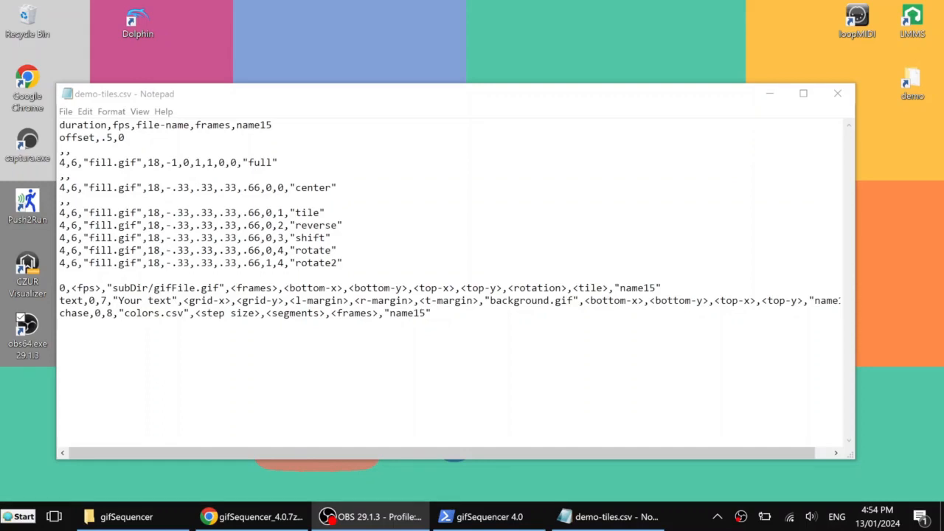
- Minimize the demo-tiles.csv Notepad window and move the gifSequencer window higher on the desktop
left_click(770, 94)
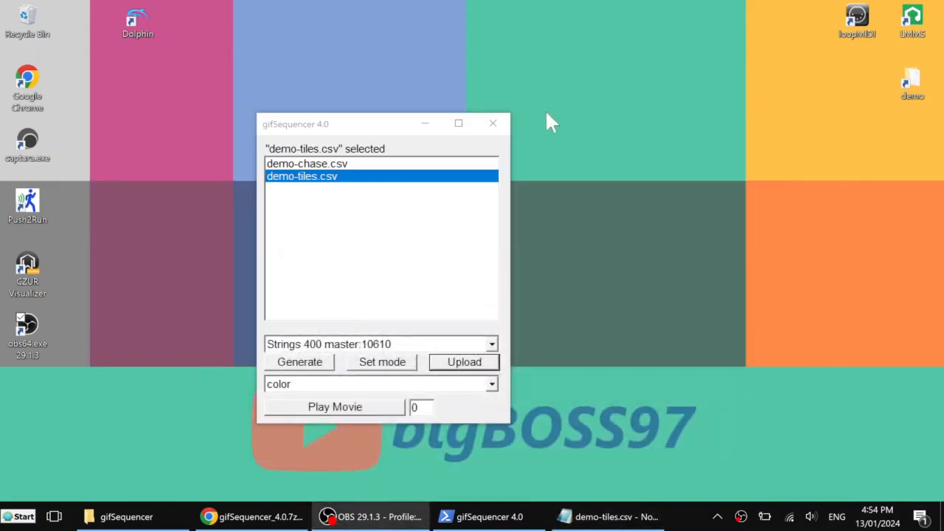
left_click_drag(417, 126, 425, 52)
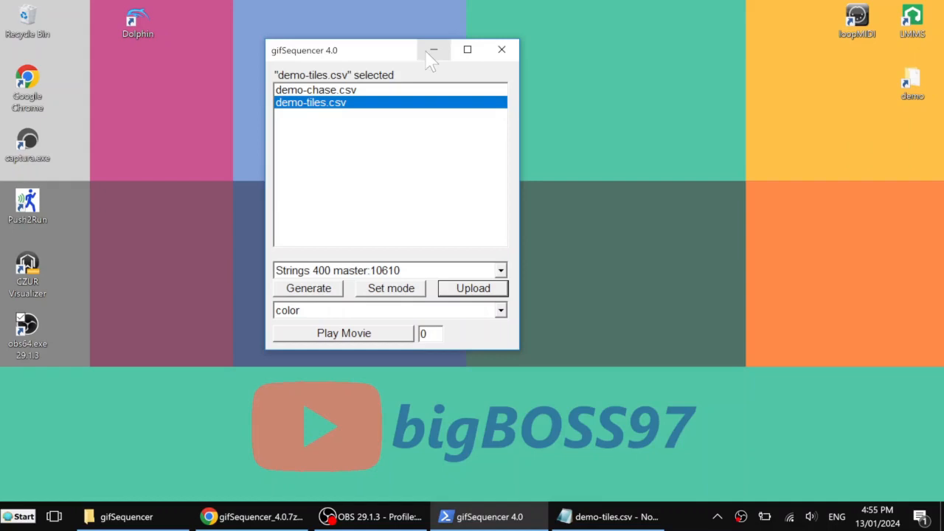